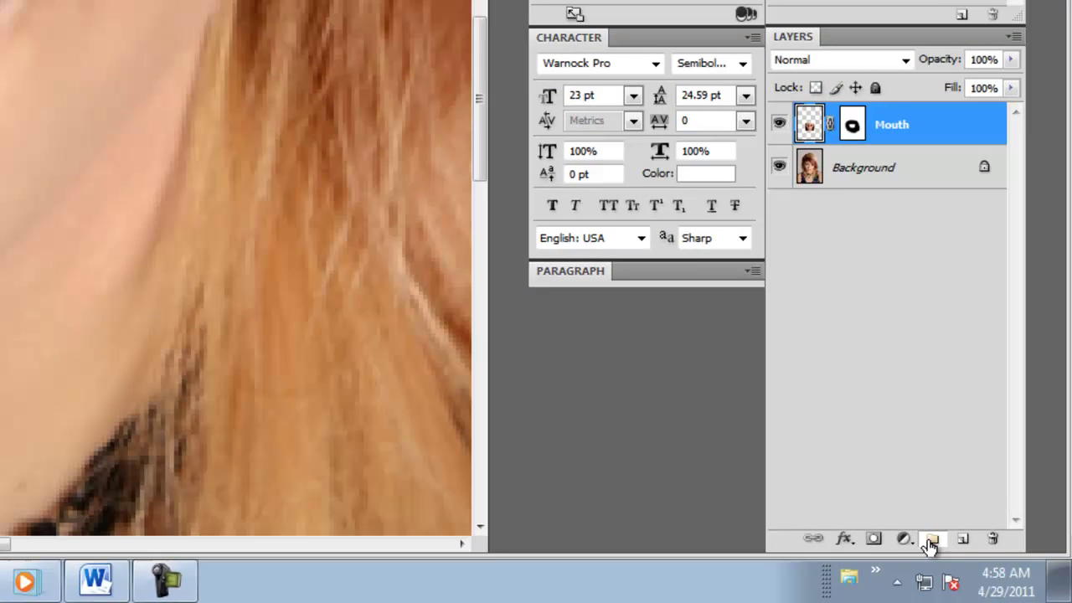
# - Create a new layer group above Mouth and name it 'Mouth Group'
pyautogui.click(899, 526)
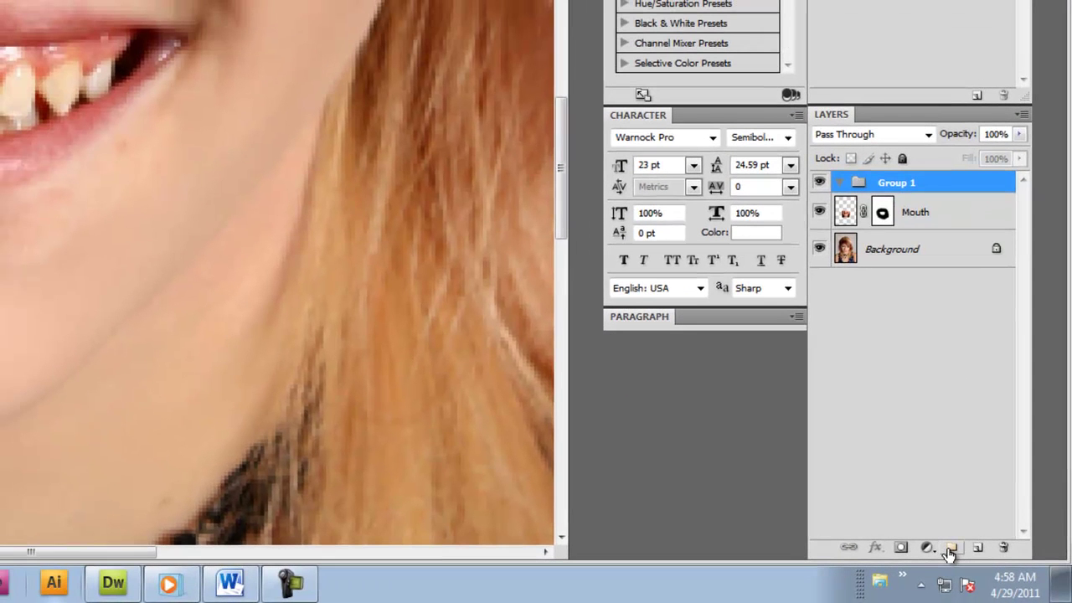
pyautogui.doubleClick(896, 182)
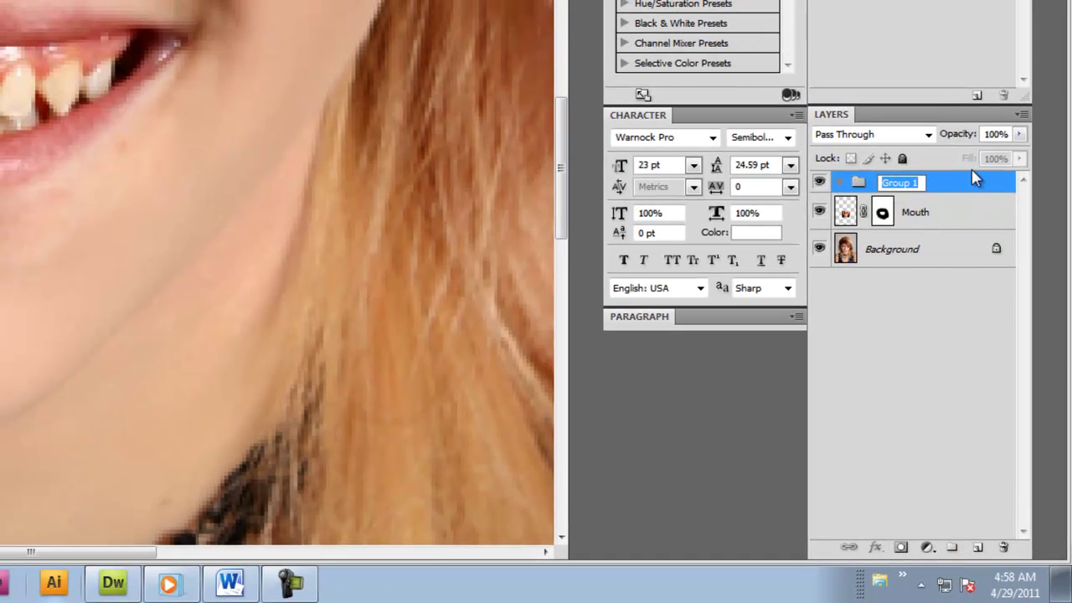
pyautogui.write('Mouth Group')
pyautogui.press('Return')
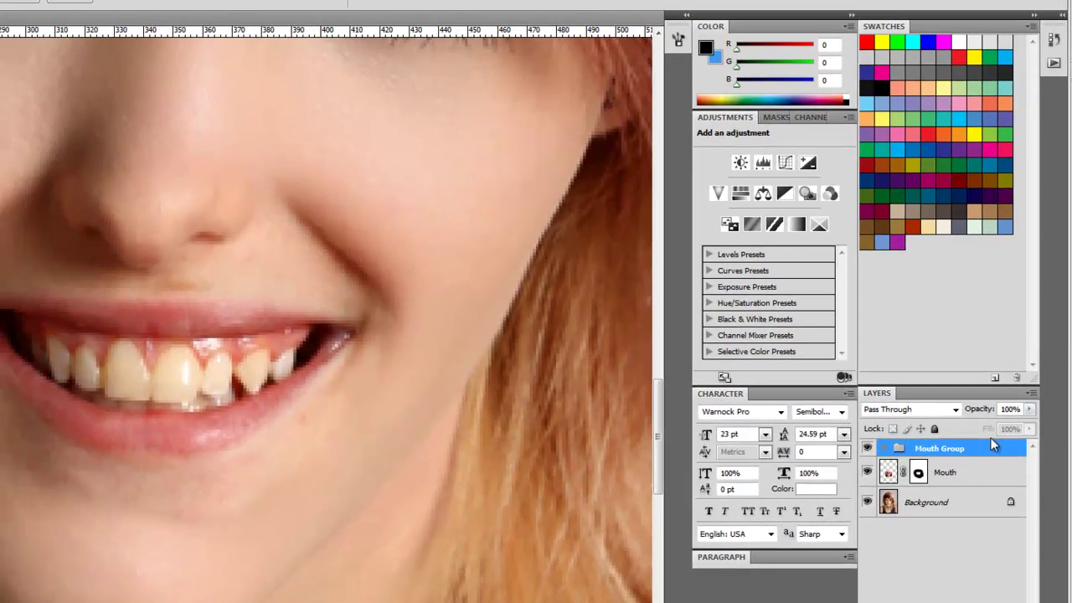
# - Move the Mouth layer into Mouth Group and change the group's blend mode from Pass Through to Normal
pyautogui.click(969, 474)
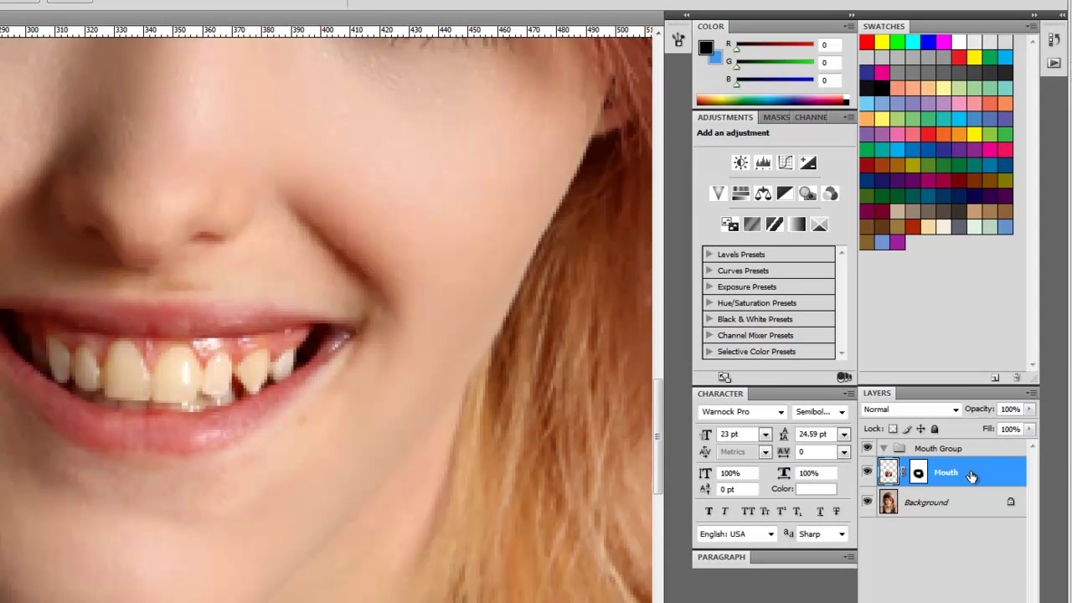
pyautogui.moveTo(971, 476); pyautogui.dragTo(952, 452)
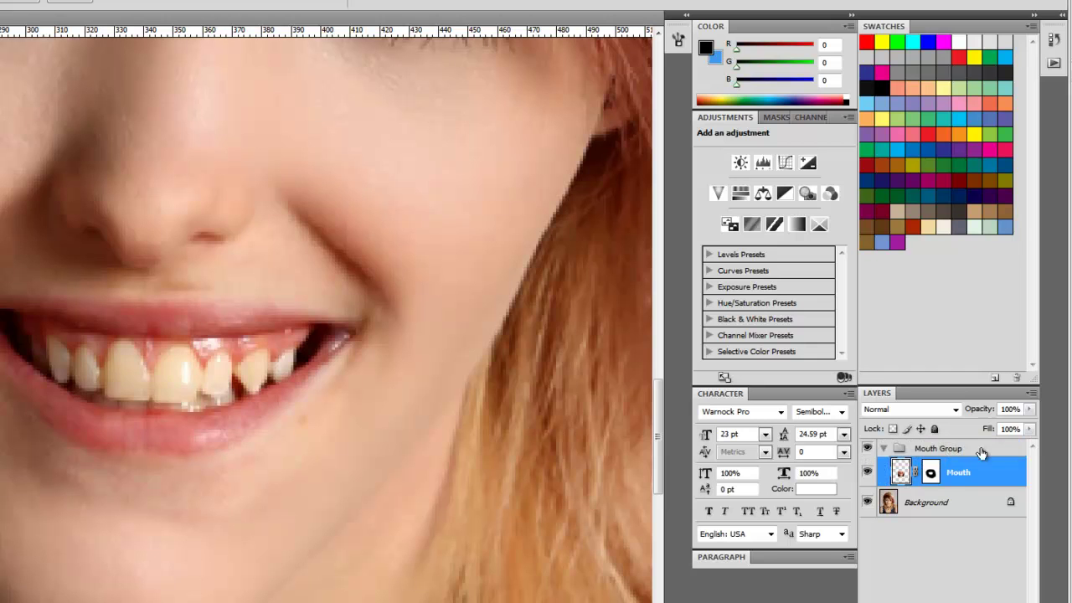
pyautogui.click(991, 453)
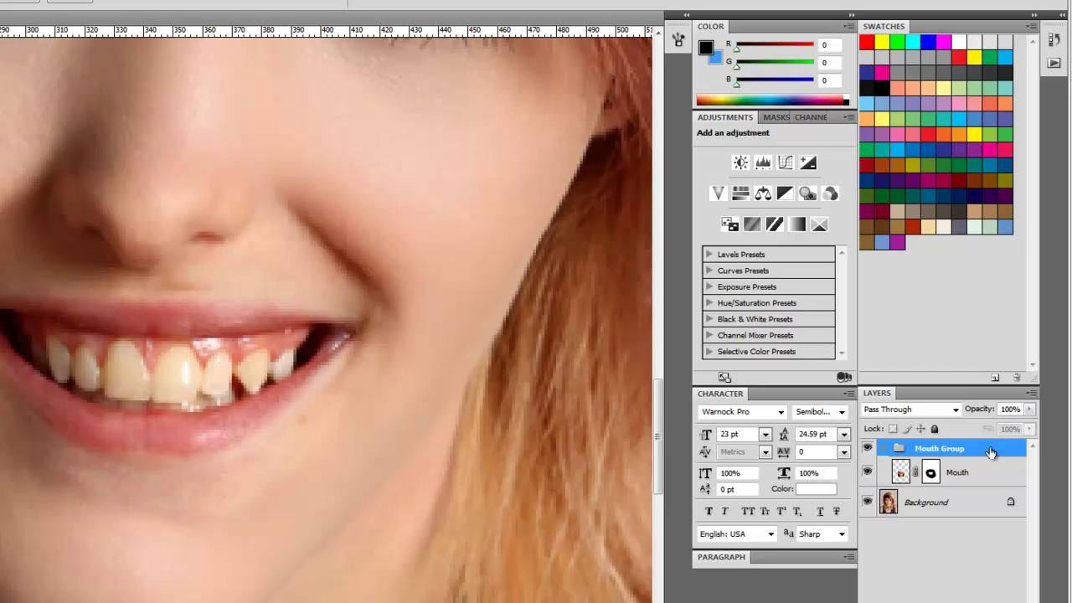
pyautogui.click(949, 408)
pyautogui.click(940, 38)
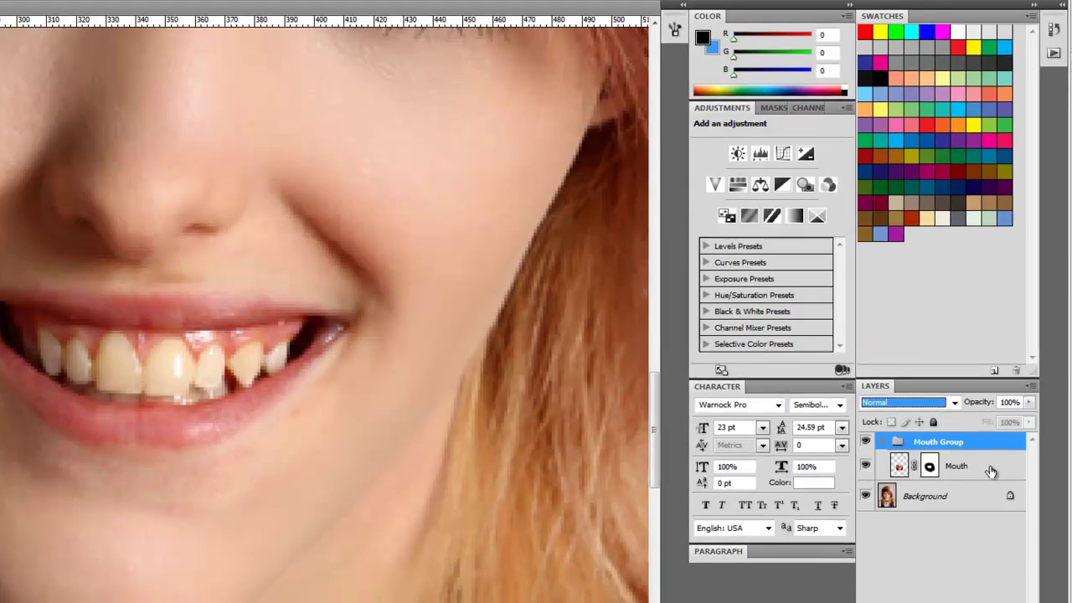
pyautogui.click(975, 475)
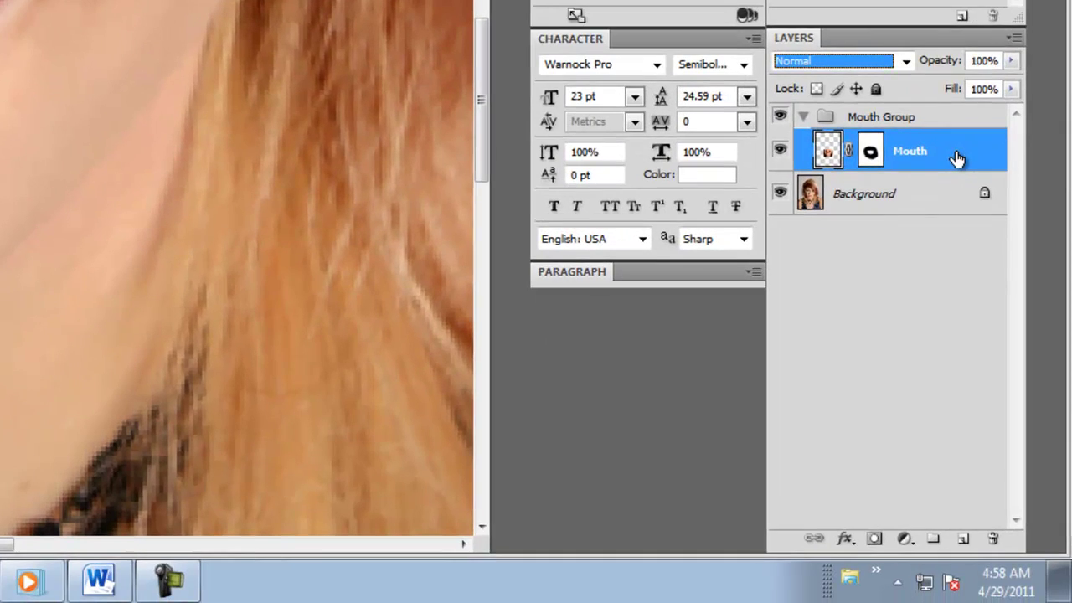
# - Add a Hue/Saturation adjustment layer set to Hue -1 and Saturation -8, then zoom out
pyautogui.click(905, 540)
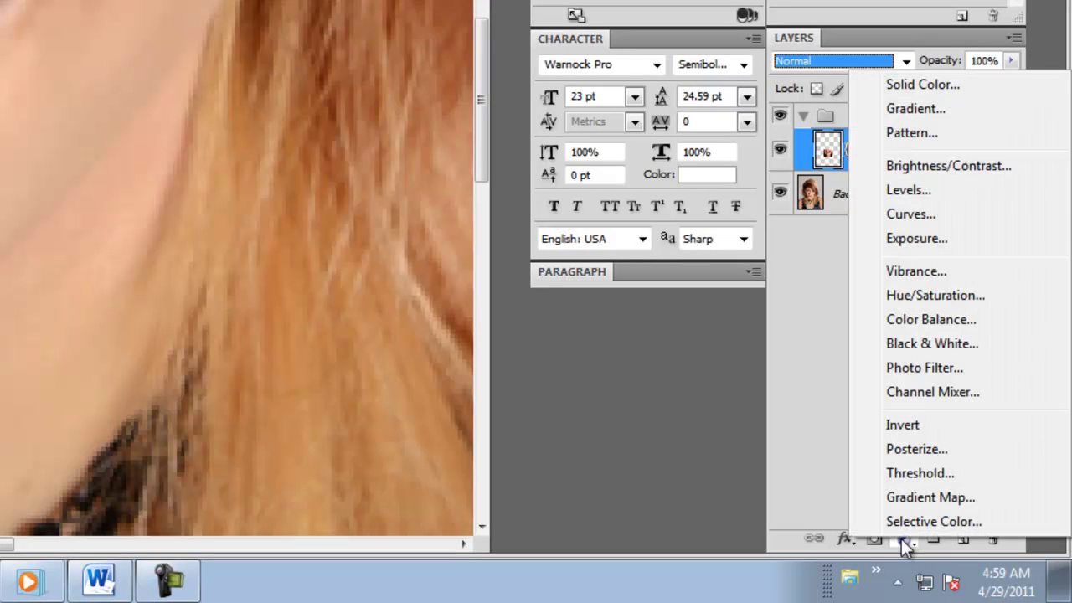
pyautogui.click(926, 294)
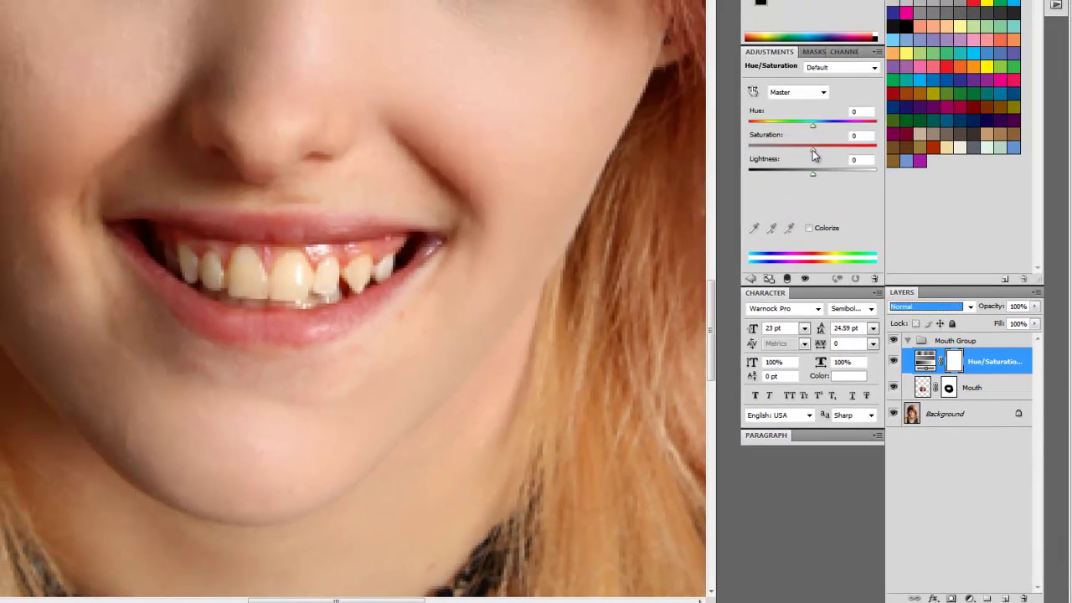
pyautogui.moveTo(813, 150)
pyautogui.mouseDown()
pyautogui.moveTo(796, 150)
pyautogui.moveTo(809, 150)
pyautogui.mouseUp()
pyautogui.moveTo(813, 124); pyautogui.dragTo(814, 129)
pyautogui.moveTo(807, 148); pyautogui.dragTo(795, 153)
pyautogui.moveTo(805, 148); pyautogui.dragTo(810, 153)
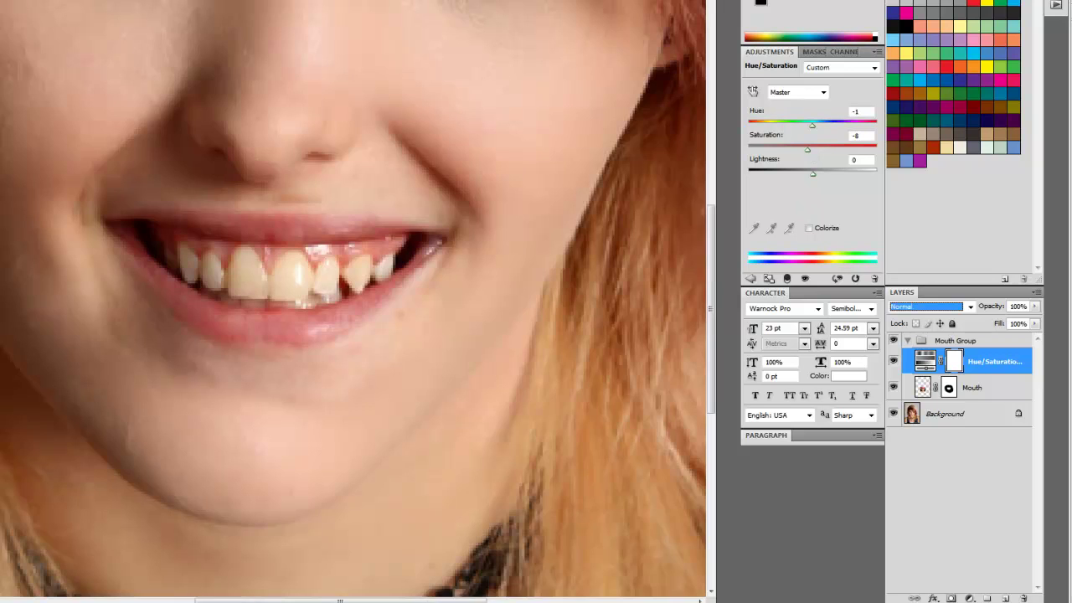
pyautogui.hotkey('ctrl', '-')
pyautogui.hotkey('ctrl', '-')
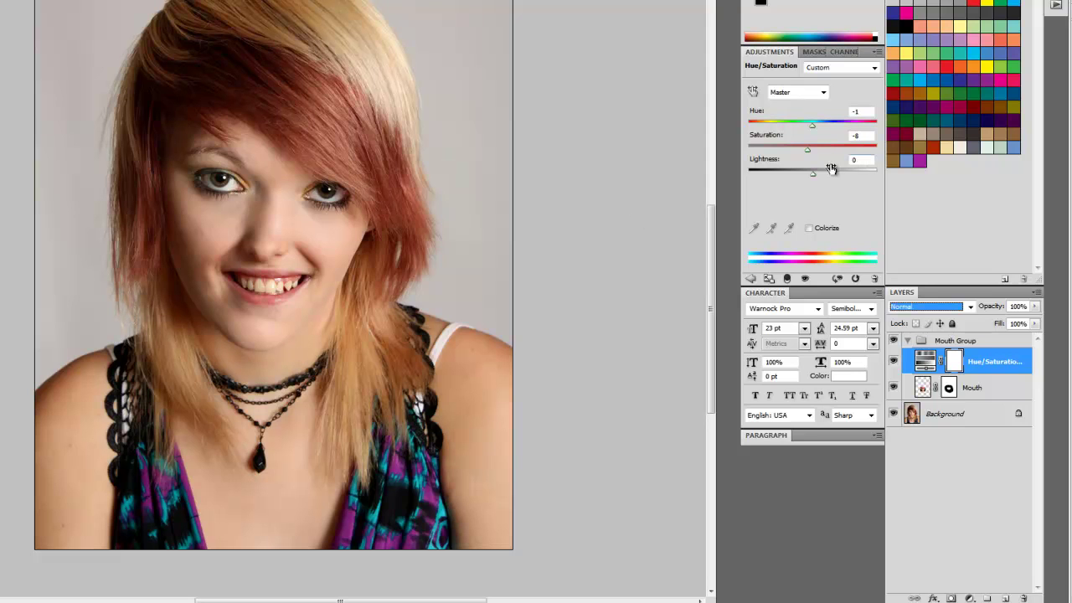
# - Compare before and after, then refine the adjustment to Hue -2, Saturation -3, Lightness +6
pyautogui.click(893, 362)
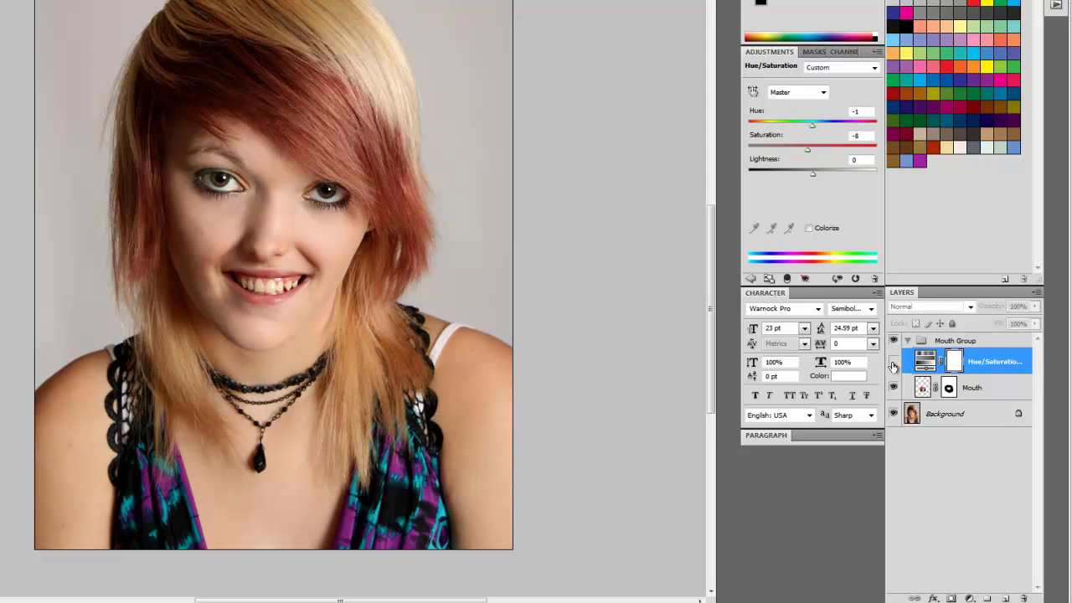
pyautogui.click(893, 364)
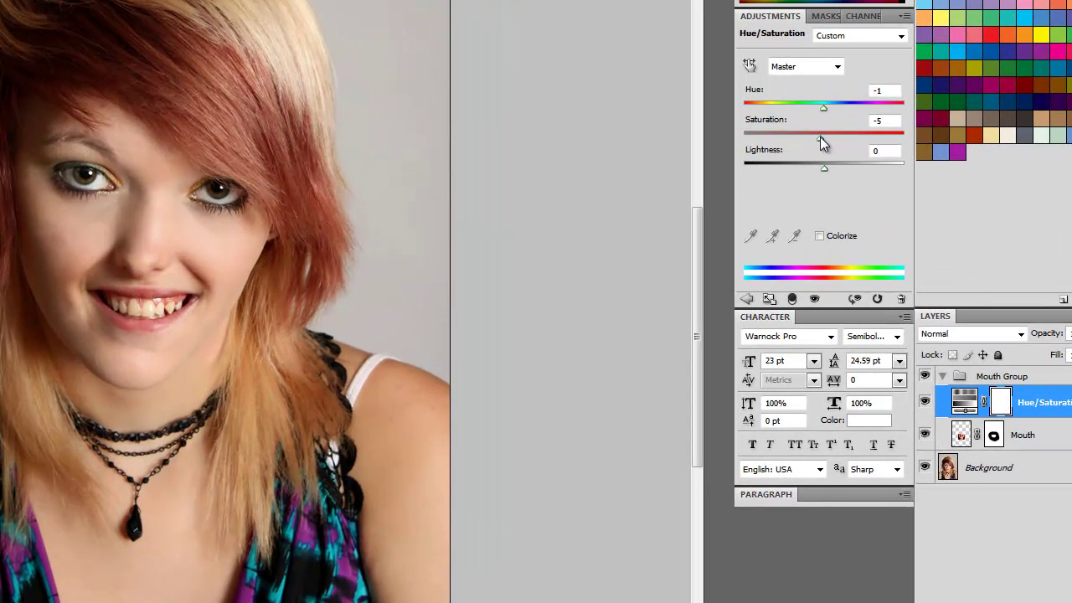
pyautogui.moveTo(820, 136); pyautogui.dragTo(827, 136)
pyautogui.moveTo(822, 109); pyautogui.dragTo(825, 109)
pyautogui.moveTo(826, 113); pyautogui.dragTo(822, 108)
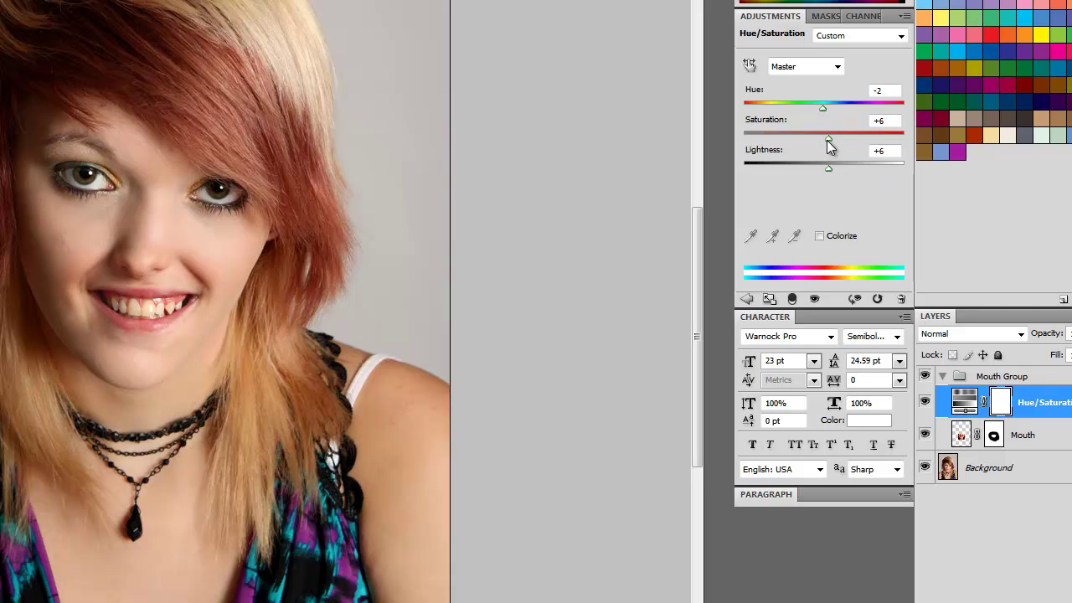
pyautogui.moveTo(827, 140); pyautogui.dragTo(821, 140)
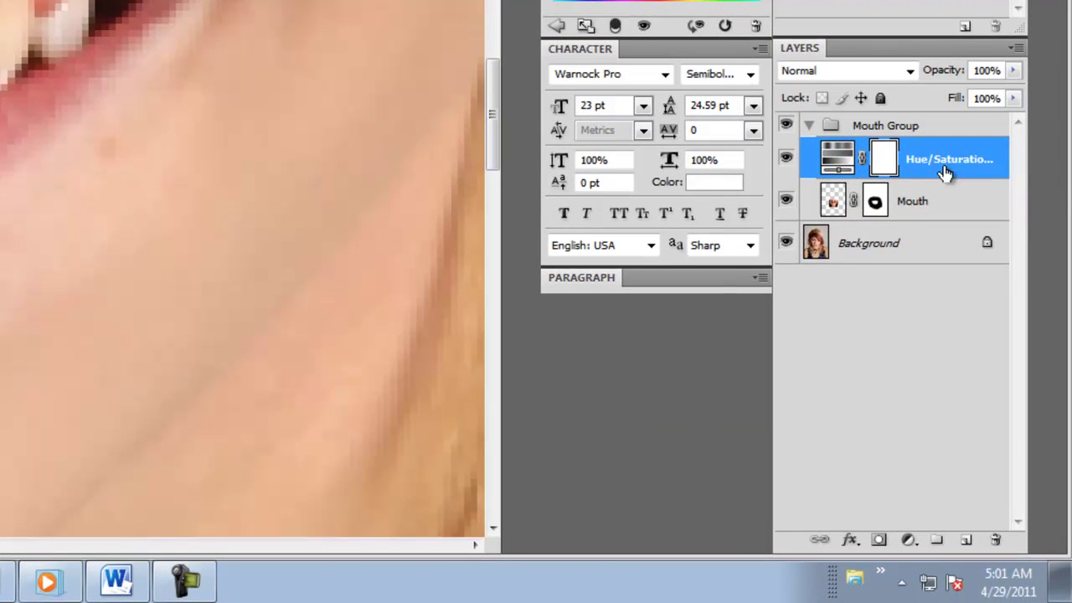
# - Rename the Hue/Saturation 1 adjustment layer to 'Skin Correct'
pyautogui.doubleClick(947, 164)
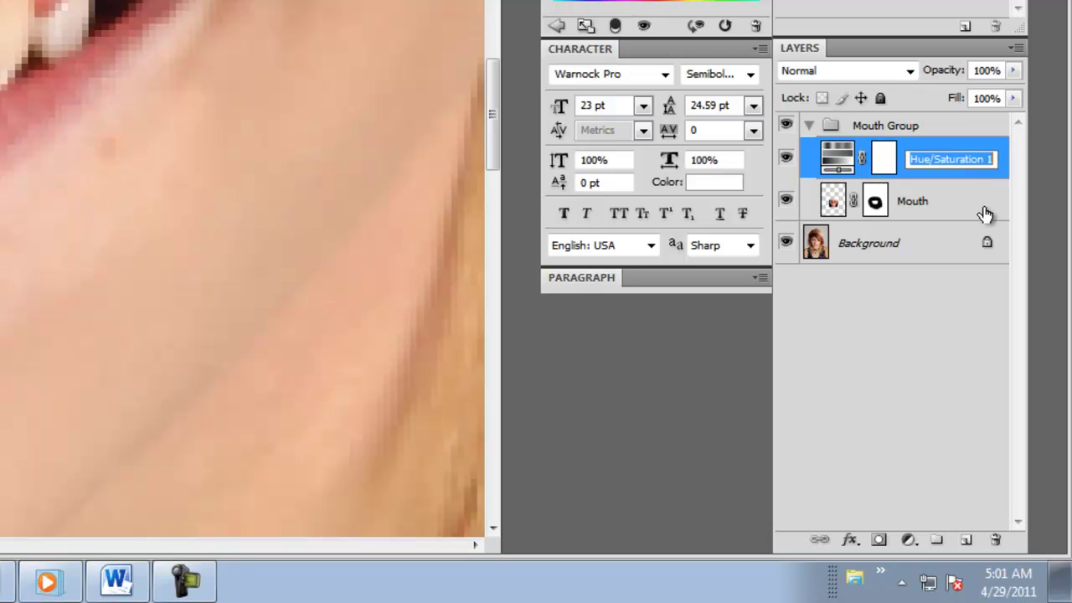
pyautogui.write('Skin Correc')
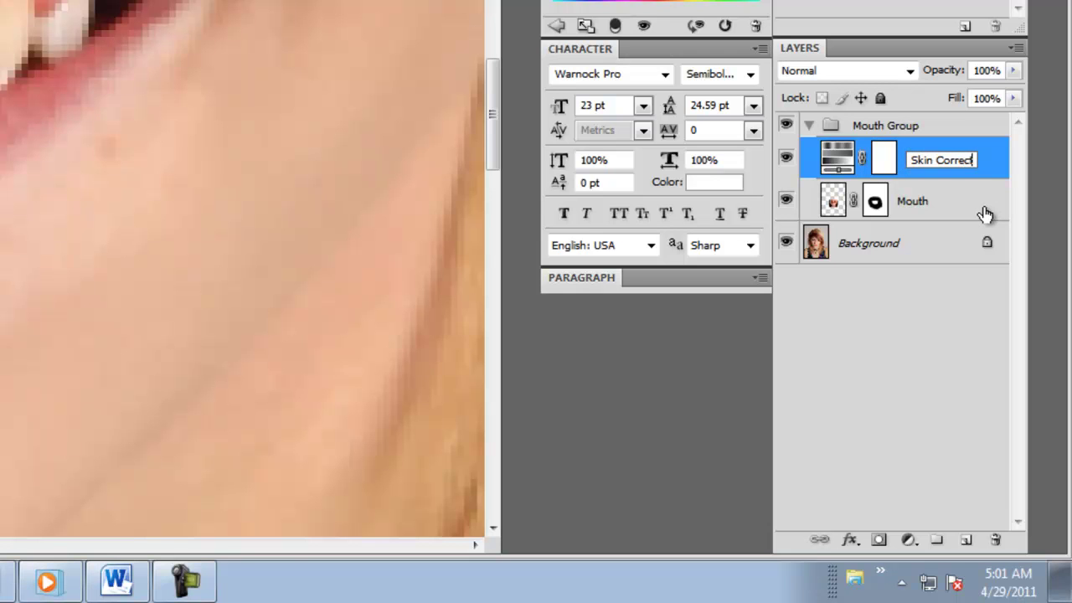
pyautogui.write('t')
pyautogui.press('Return')
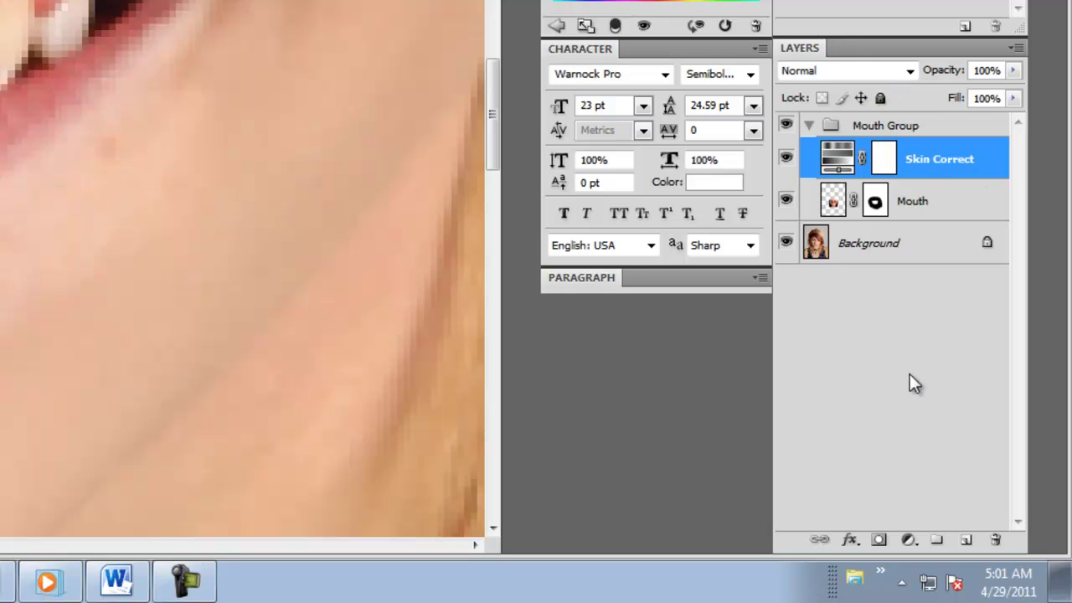
# - Add a second Hue/Saturation adjustment layer in Mouth Group and name it 'Teeth Correct'
pyautogui.click(910, 541)
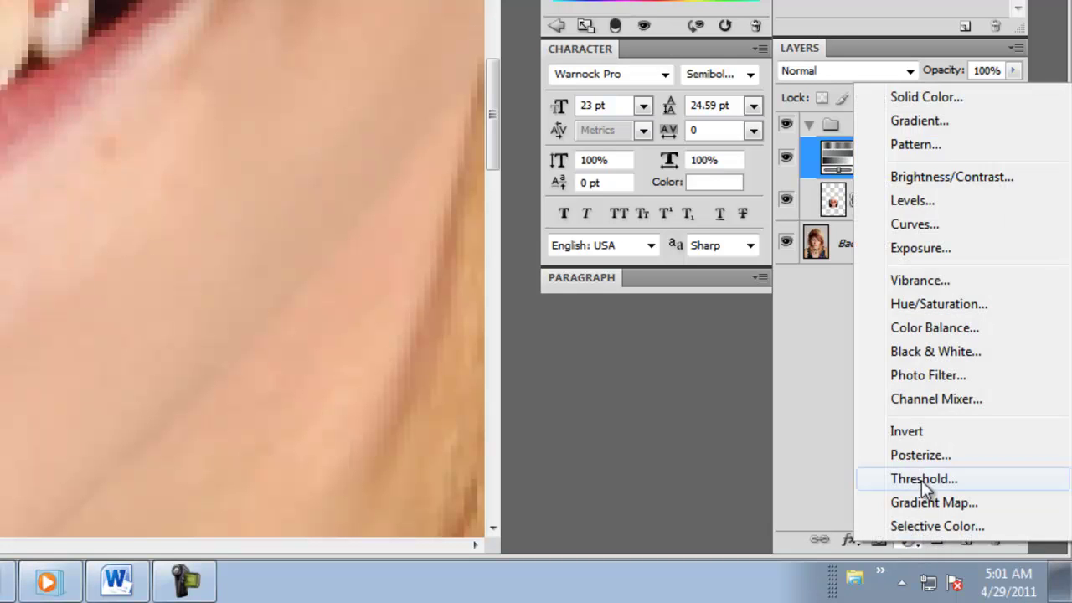
pyautogui.click(947, 306)
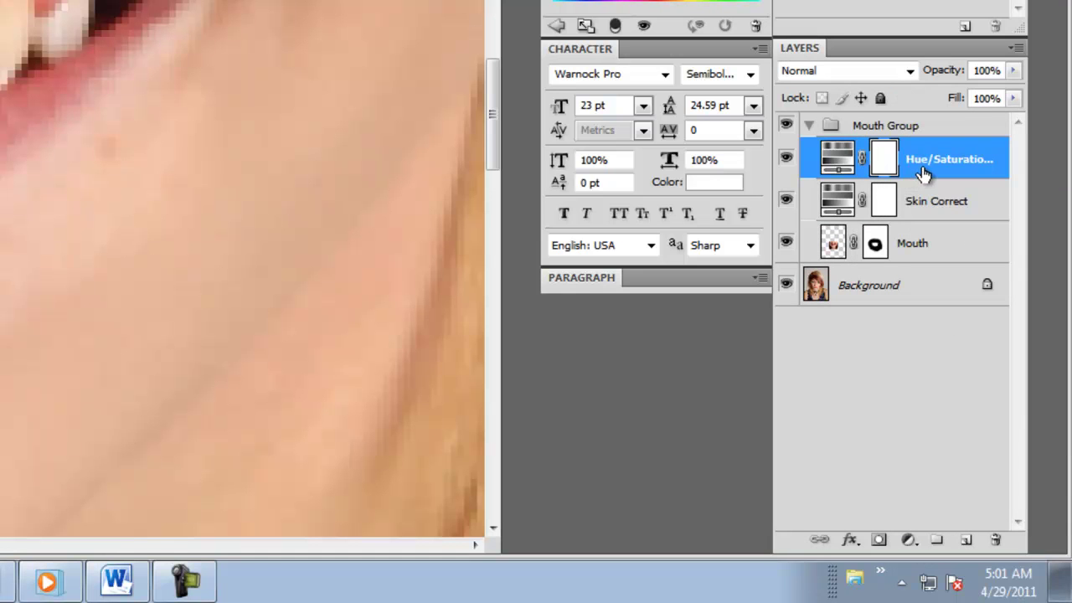
pyautogui.doubleClick(926, 159)
pyautogui.write('Tes')
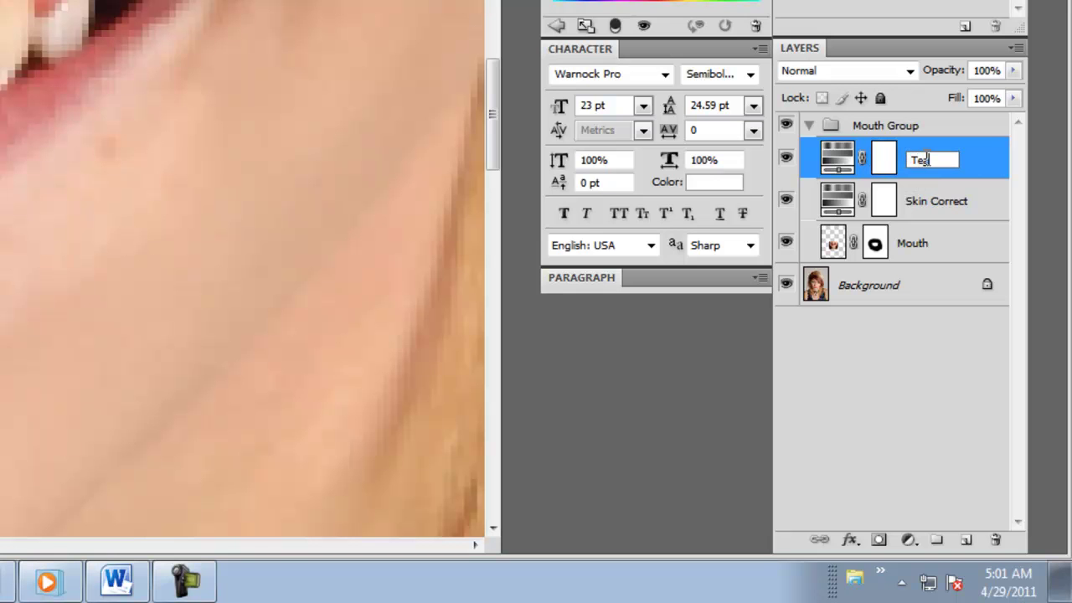
pyautogui.press('BackSpace')
pyautogui.write('sth Correc')
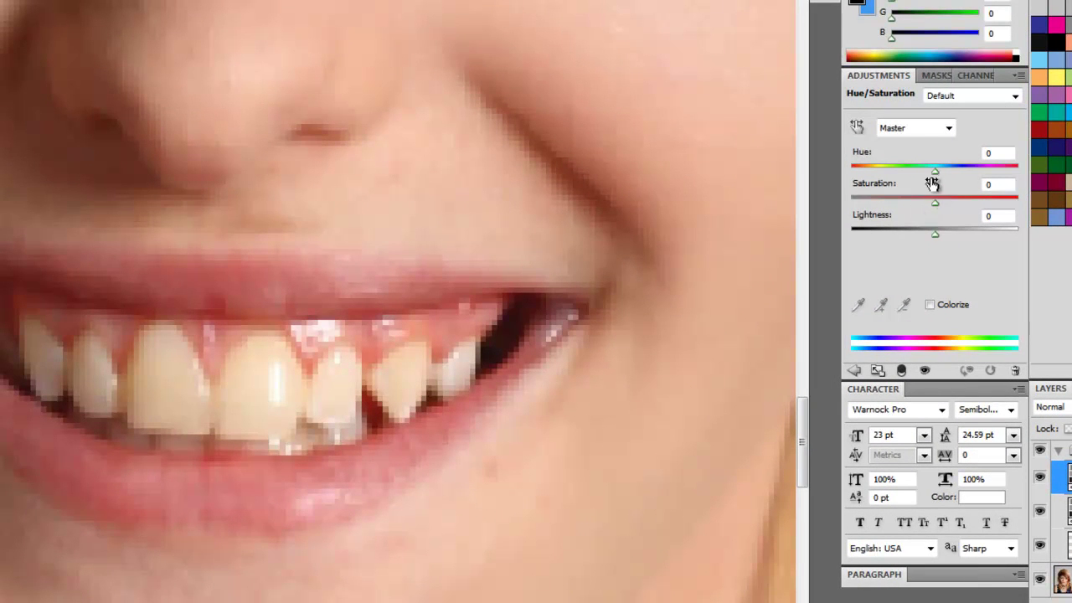
# - Set Teeth Correct to Hue +4, Saturation -43, Lightness -5, and reset default colours
pyautogui.moveTo(936, 236); pyautogui.dragTo(938, 174)
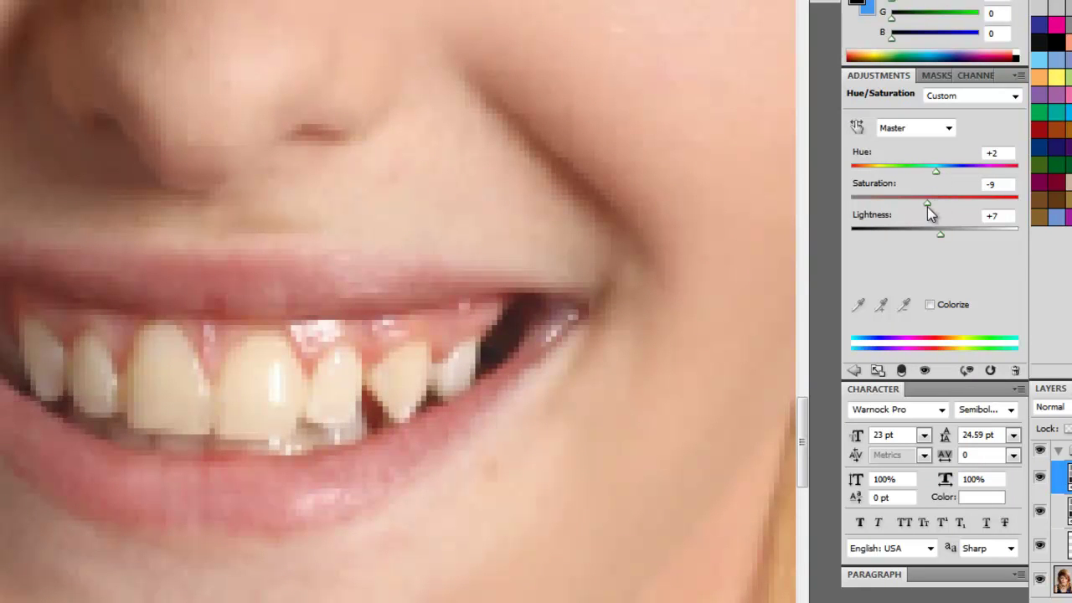
pyautogui.moveTo(928, 206)
pyautogui.mouseDown()
pyautogui.moveTo(916, 203)
pyautogui.moveTo(945, 234)
pyautogui.moveTo(909, 204)
pyautogui.mouseUp()
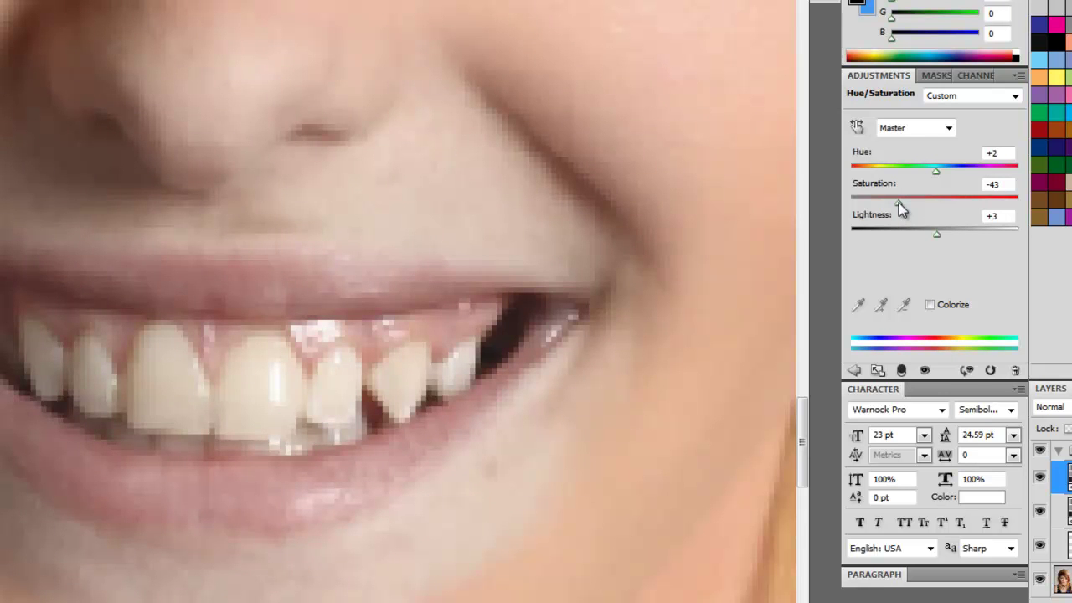
pyautogui.moveTo(940, 236); pyautogui.dragTo(931, 235)
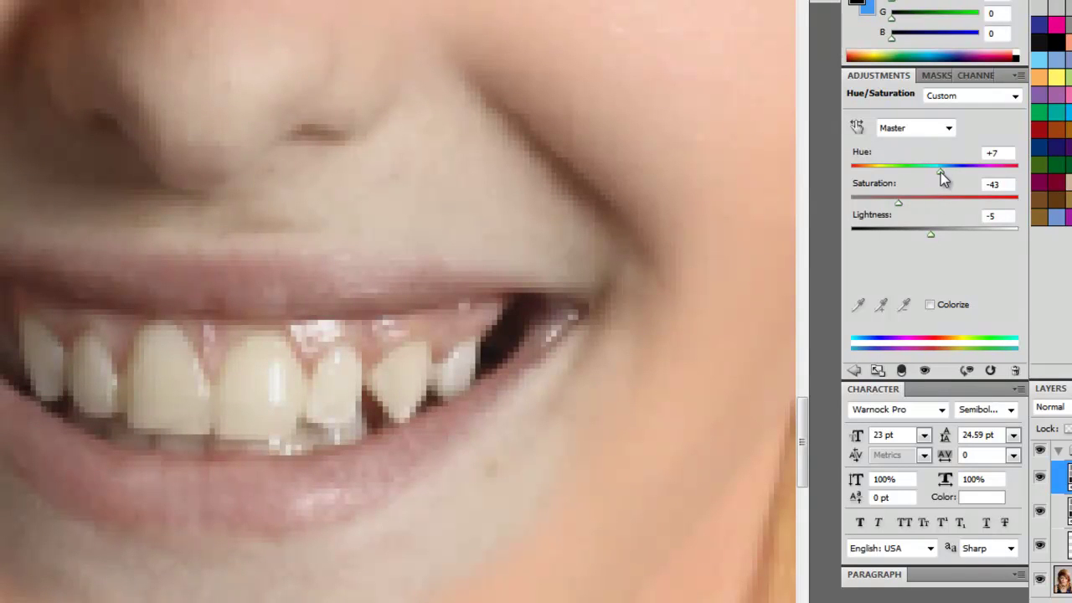
pyautogui.moveTo(941, 172); pyautogui.dragTo(939, 172)
pyautogui.press('d')
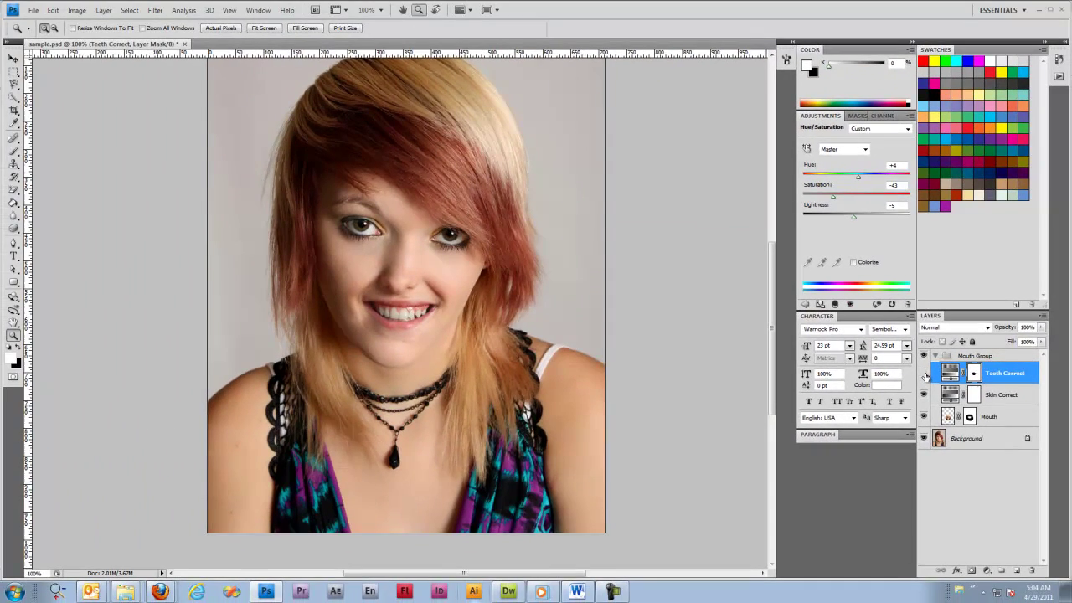
# - Compare before and after, then set Teeth Correct to Hue -2, Saturation -19, Lightness +20
pyautogui.click(925, 372)
pyautogui.click(925, 373)
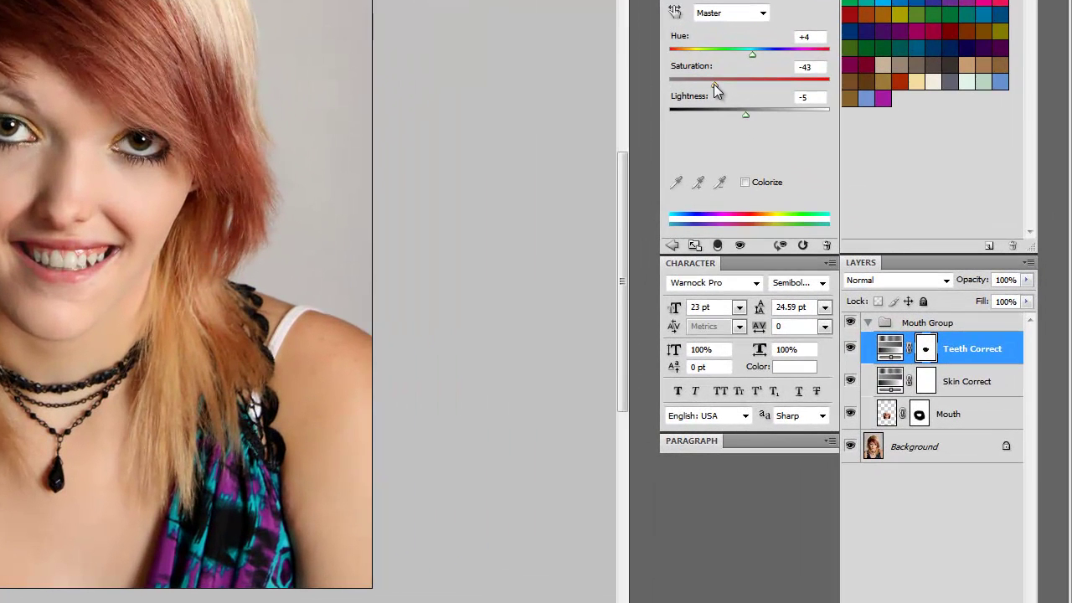
pyautogui.moveTo(833, 200); pyautogui.dragTo(836, 201)
pyautogui.moveTo(718, 89)
pyautogui.mouseDown()
pyautogui.moveTo(748, 79)
pyautogui.moveTo(734, 80)
pyautogui.mouseUp()
pyautogui.moveTo(748, 118); pyautogui.dragTo(765, 115)
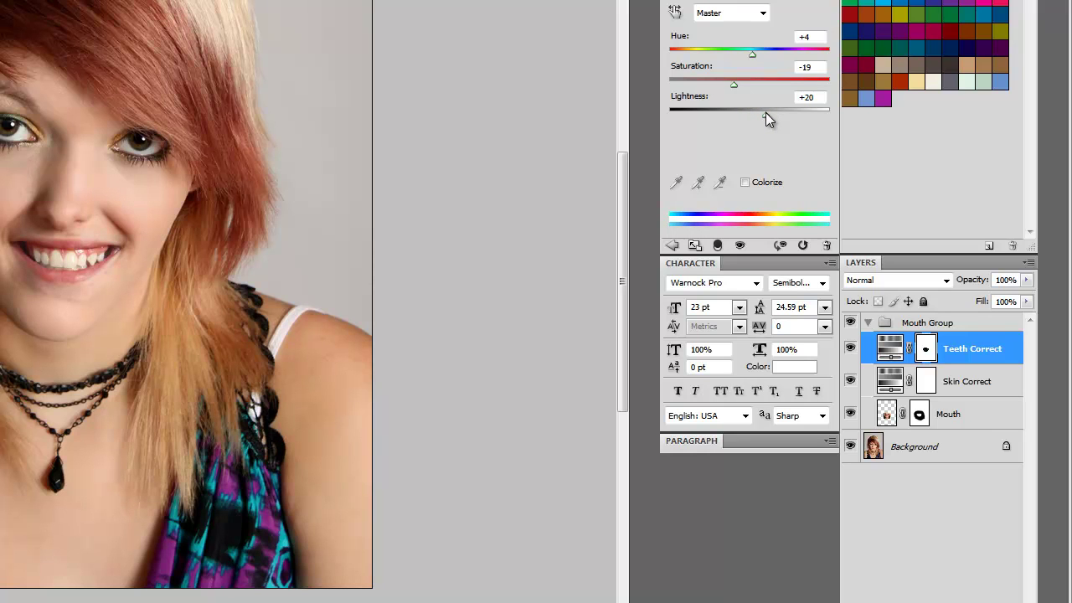
pyautogui.moveTo(751, 53)
pyautogui.mouseDown()
pyautogui.moveTo(762, 54)
pyautogui.moveTo(748, 53)
pyautogui.mouseUp()
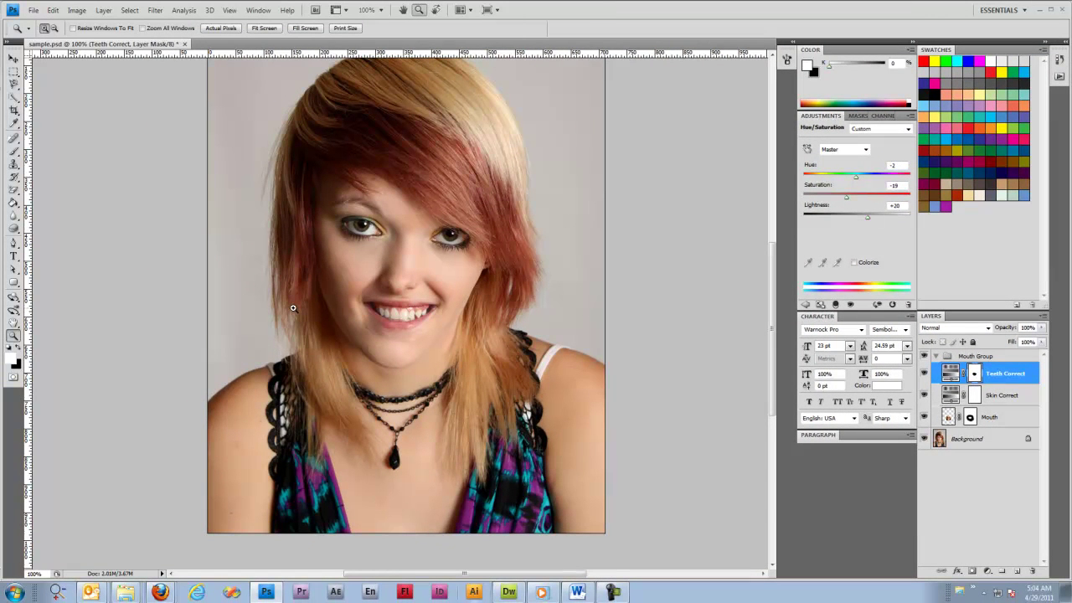
# - Select Mouth Group and collapse its contents in the Layers panel
pyautogui.click(988, 356)
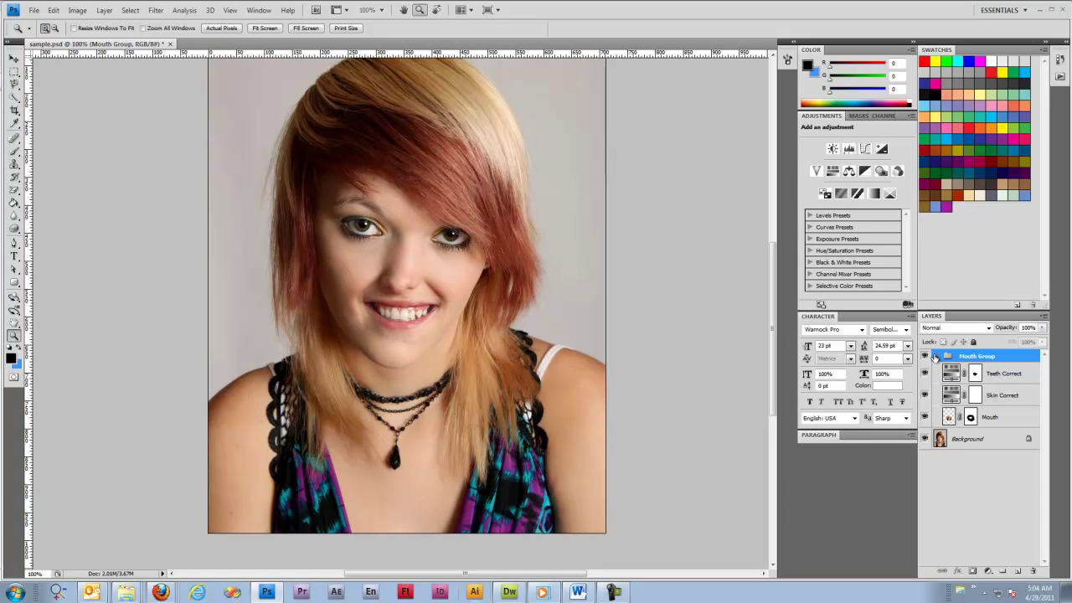
pyautogui.click(936, 357)
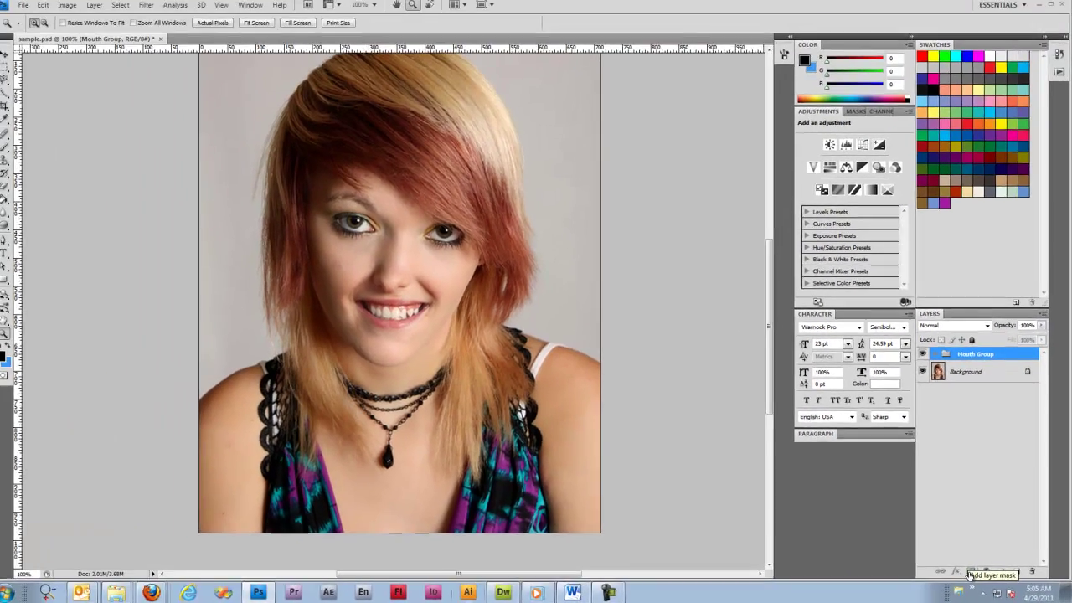
# - Add a layer mask to Mouth Group and brush black over the nose to hide the effect there
pyautogui.click(944, 563)
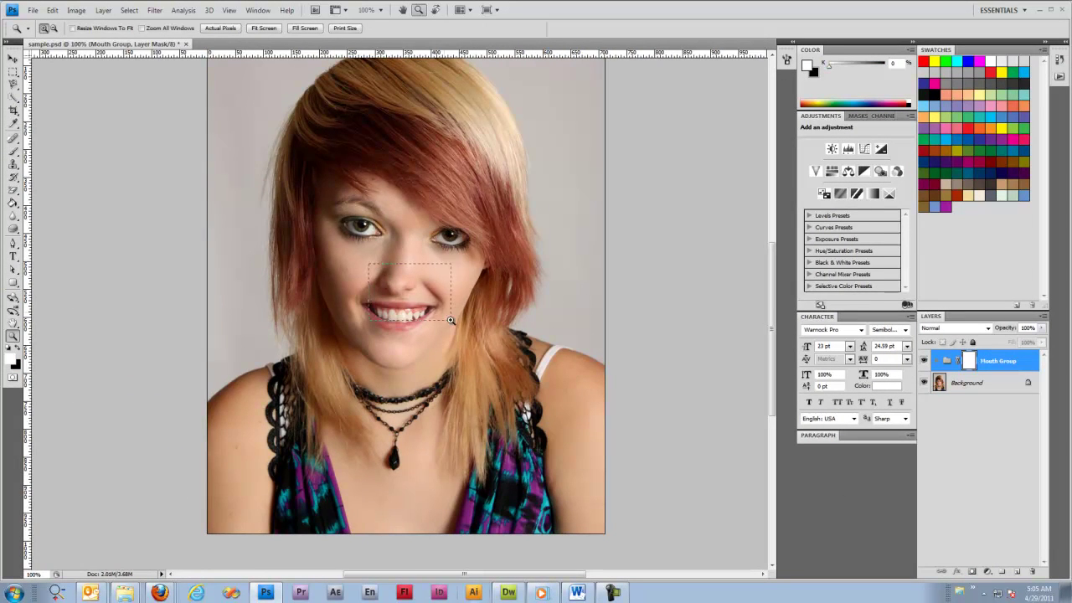
pyautogui.moveTo(451, 320); pyautogui.dragTo(451, 321)
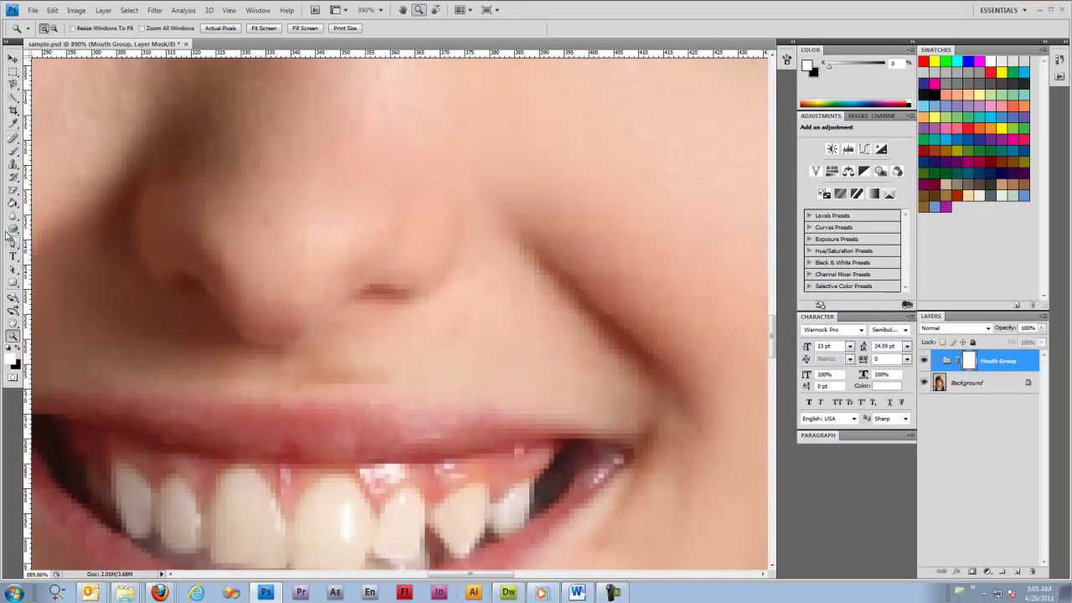
pyautogui.click(12, 152)
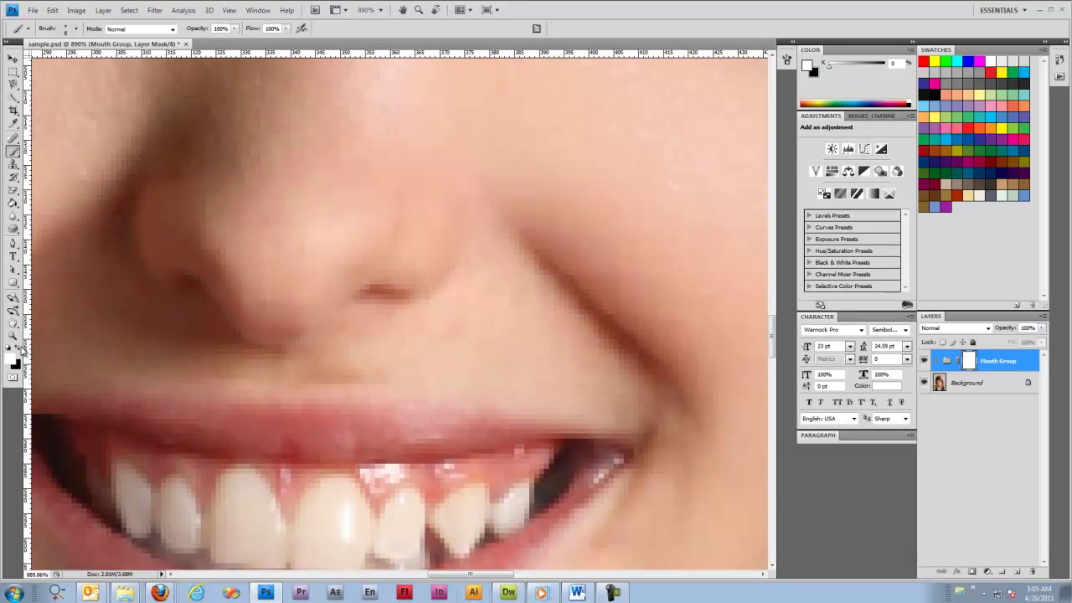
pyautogui.click(19, 349)
pyautogui.moveTo(239, 247)
pyautogui.mouseDown()
pyautogui.moveTo(295, 224)
pyautogui.moveTo(240, 212)
pyautogui.moveTo(317, 184)
pyautogui.mouseUp()
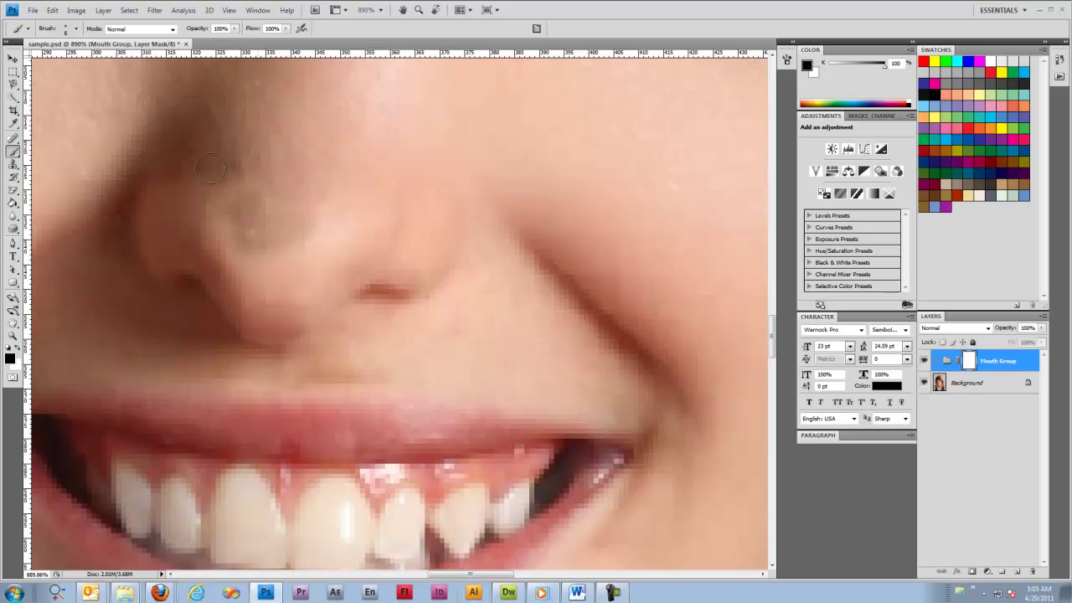
pyautogui.moveTo(288, 236)
pyautogui.mouseDown()
pyautogui.moveTo(294, 277)
pyautogui.moveTo(221, 232)
pyautogui.moveTo(231, 183)
pyautogui.mouseUp()
pyautogui.moveTo(325, 193); pyautogui.dragTo(376, 170)
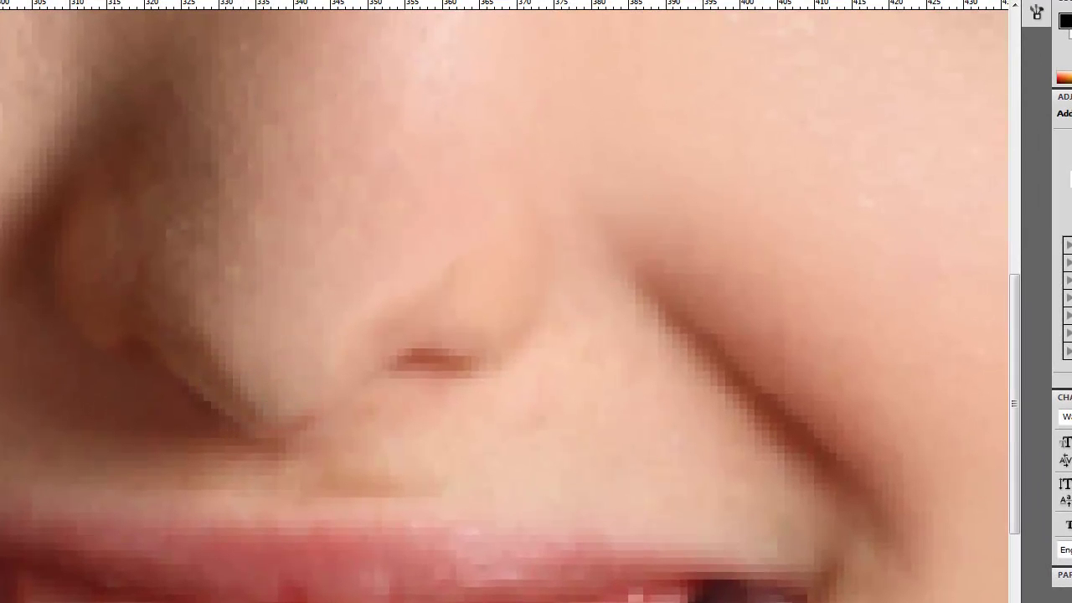
pyautogui.hotkey('ctrl', '0')
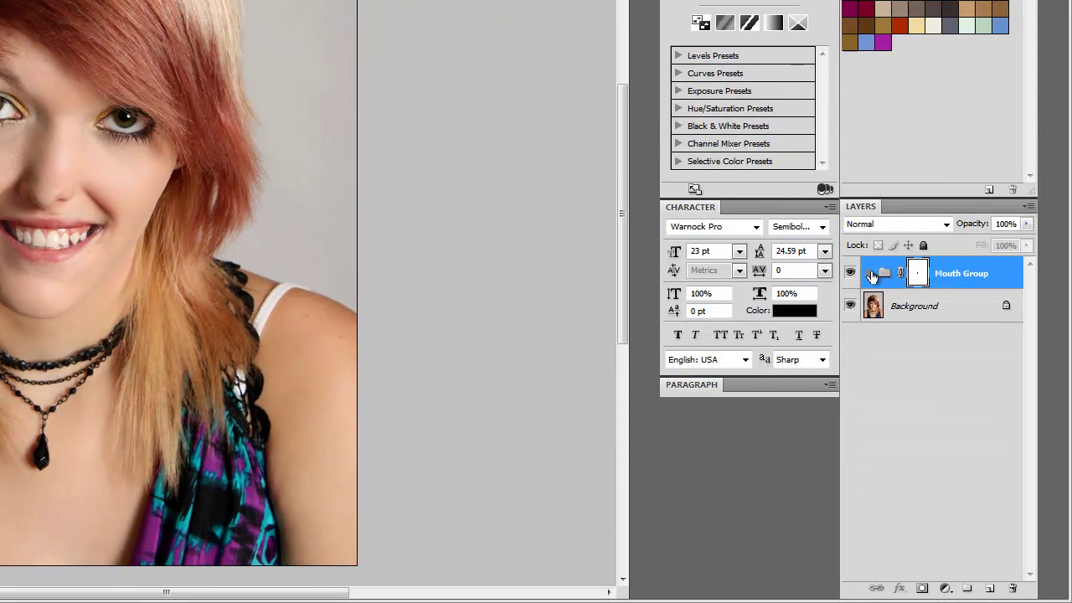
# - Expand Mouth Group and disable its layer mask via the mask thumbnail's context menu
pyautogui.click(869, 275)
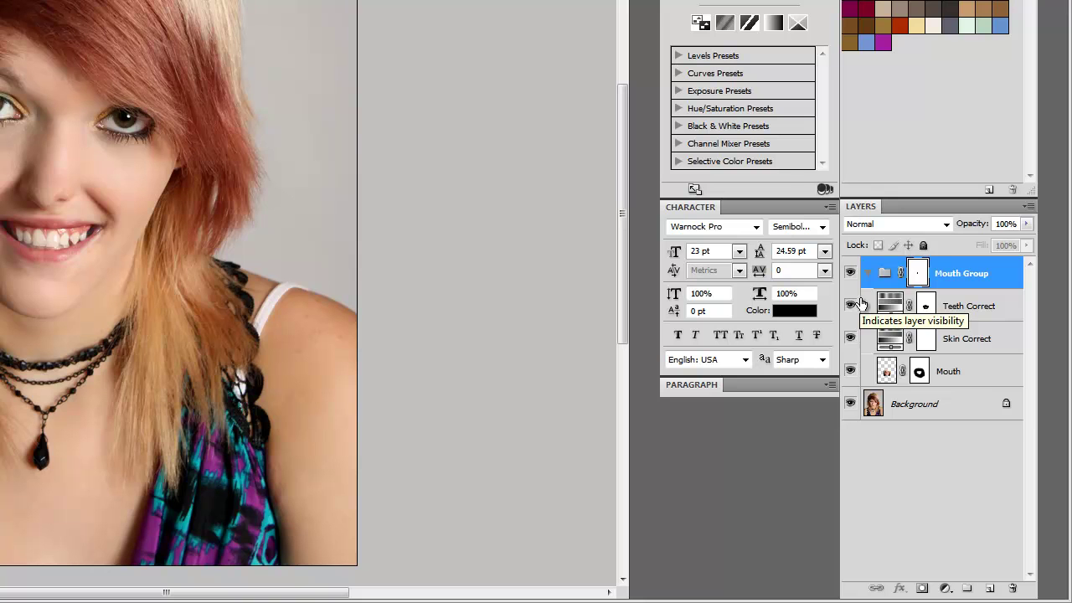
pyautogui.rightClick(918, 273)
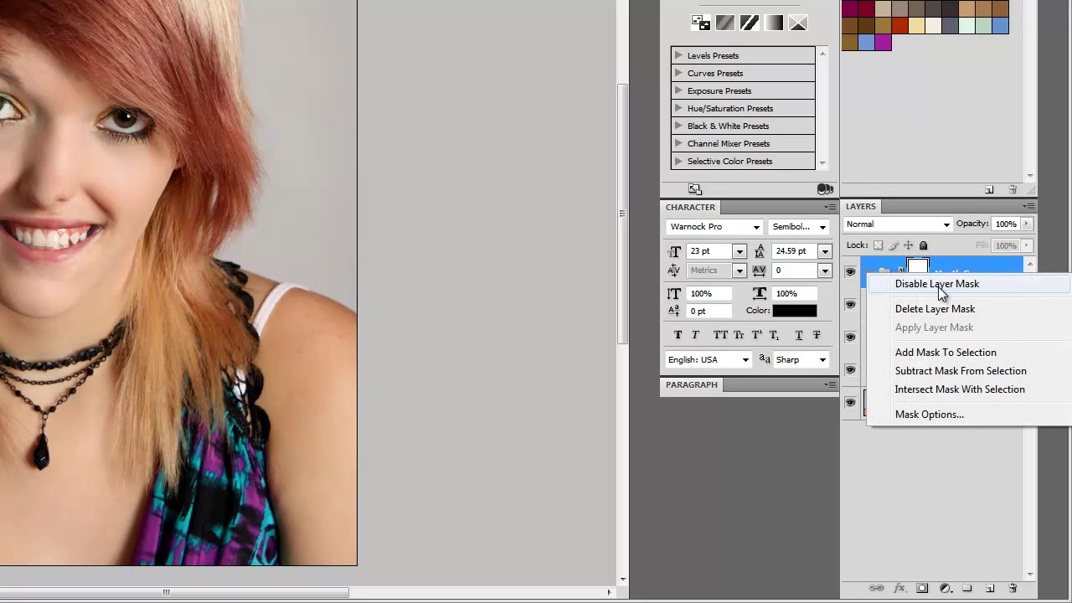
pyautogui.click(938, 289)
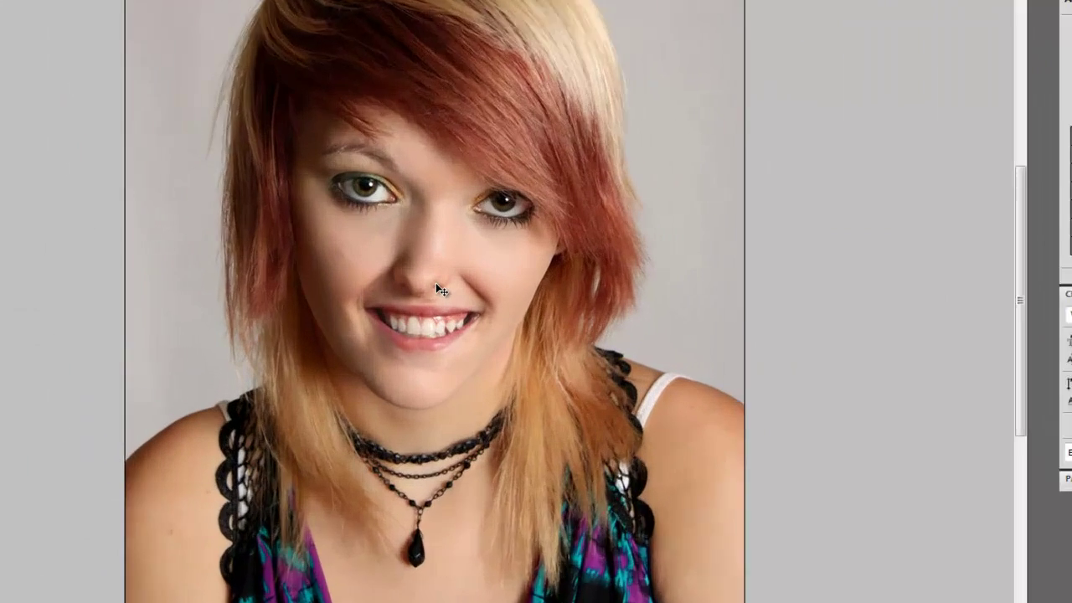
pyautogui.hotkey('ctrl', 't')
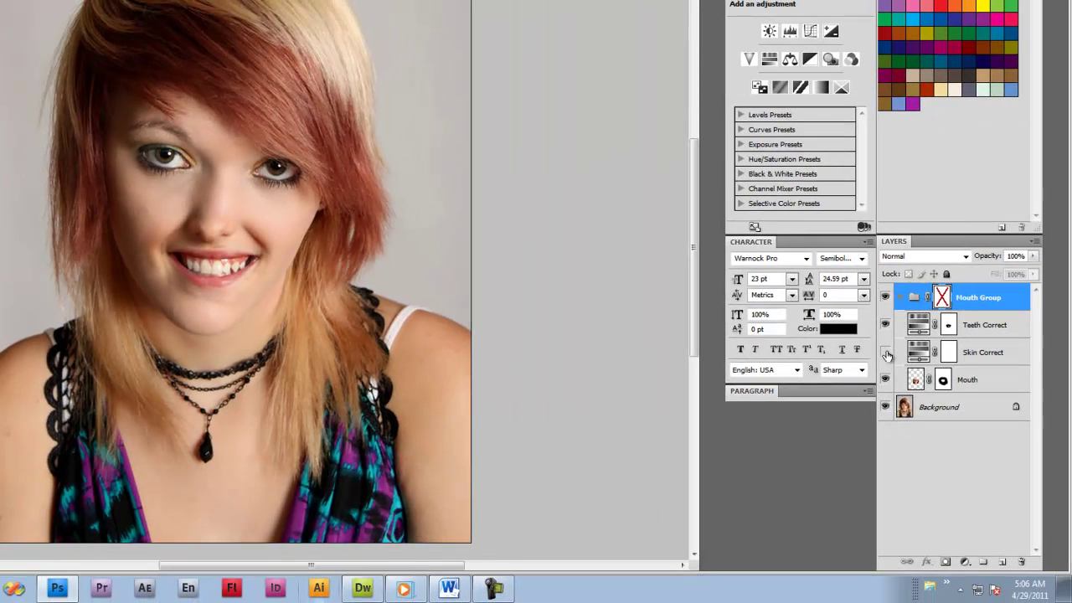
# - Show the Skin Correct layer and set its Lightness to +2 and Saturation to -12, keeping Hue at -2
pyautogui.click(886, 354)
pyautogui.click(978, 355)
pyautogui.moveTo(804, 120); pyautogui.dragTo(802, 123)
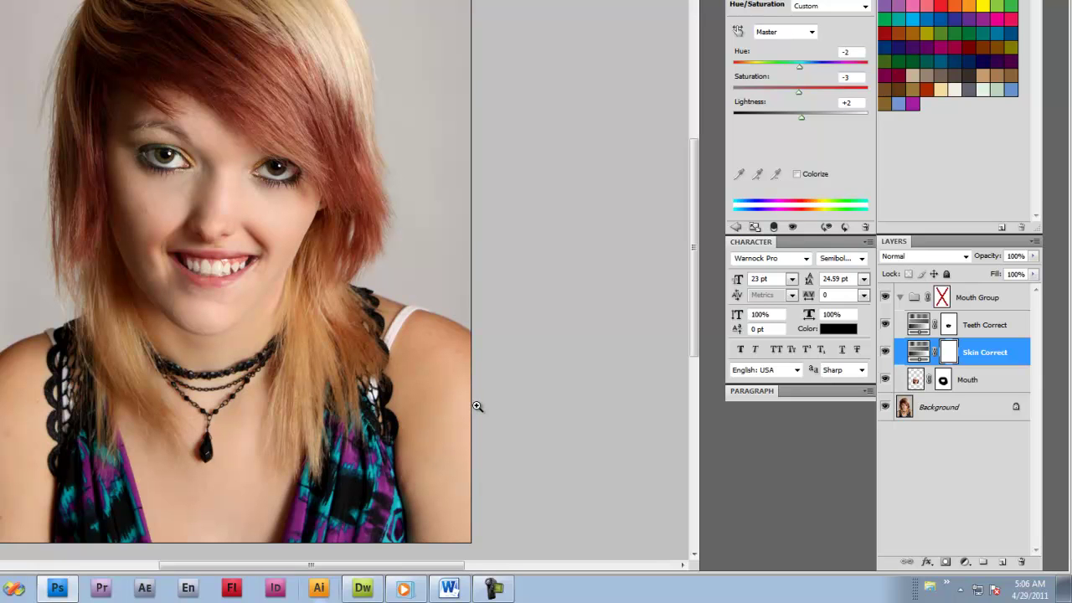
pyautogui.moveTo(801, 98); pyautogui.dragTo(795, 99)
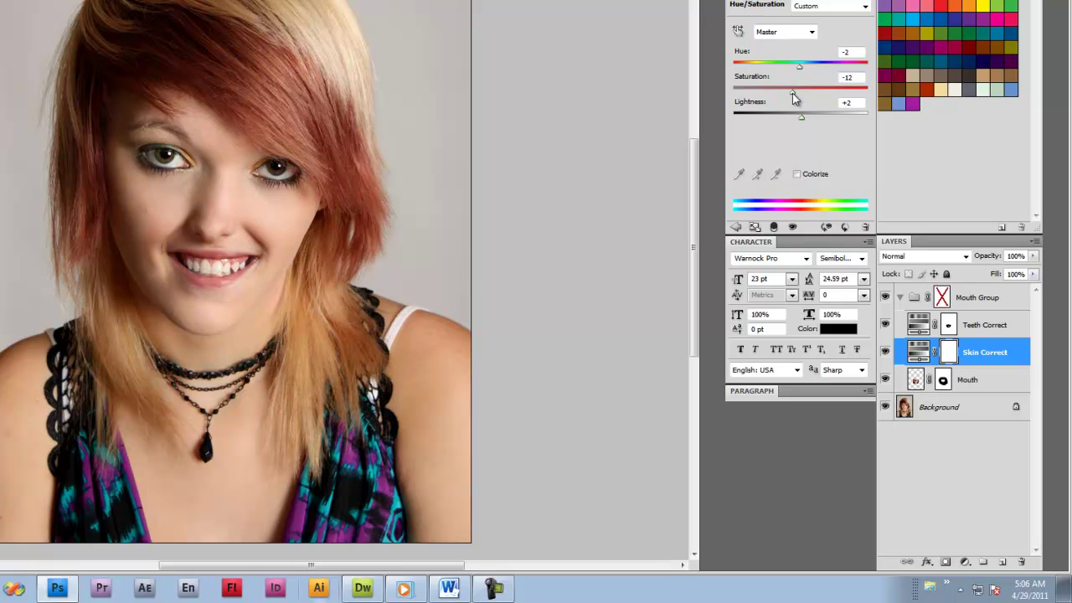